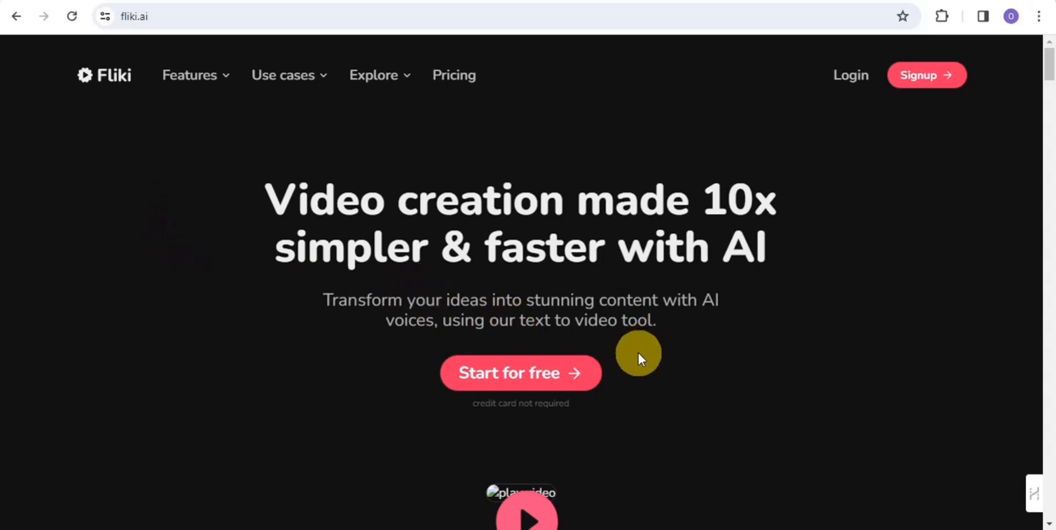
Open the Fliki files page and start a new video file in English with the United States dialect
mouse_move(223, 78)
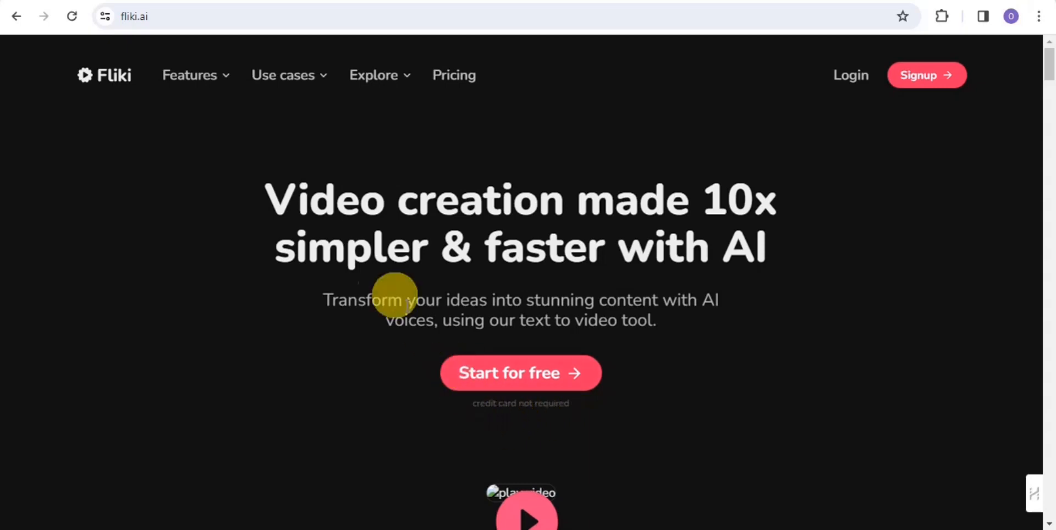
left_click(425, 2)
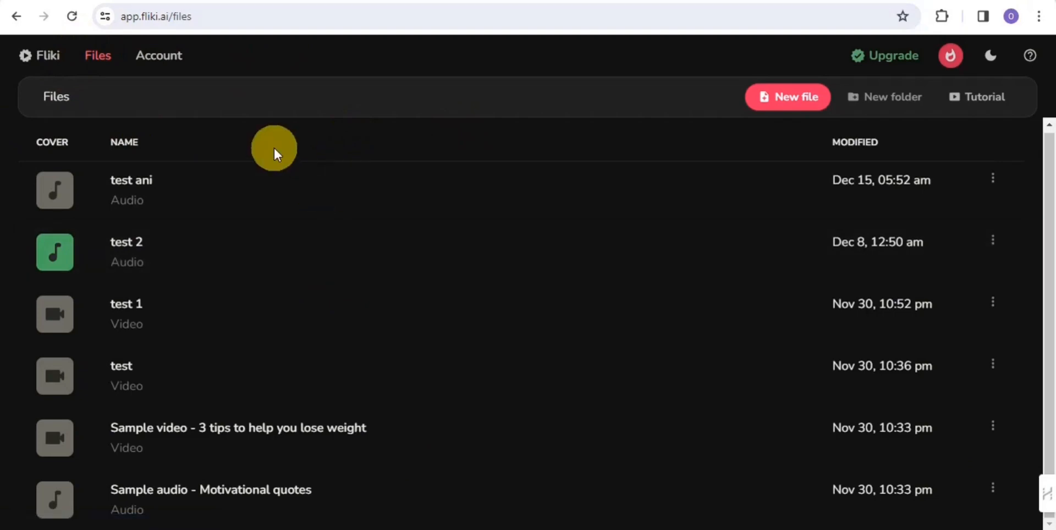
left_click(770, 110)
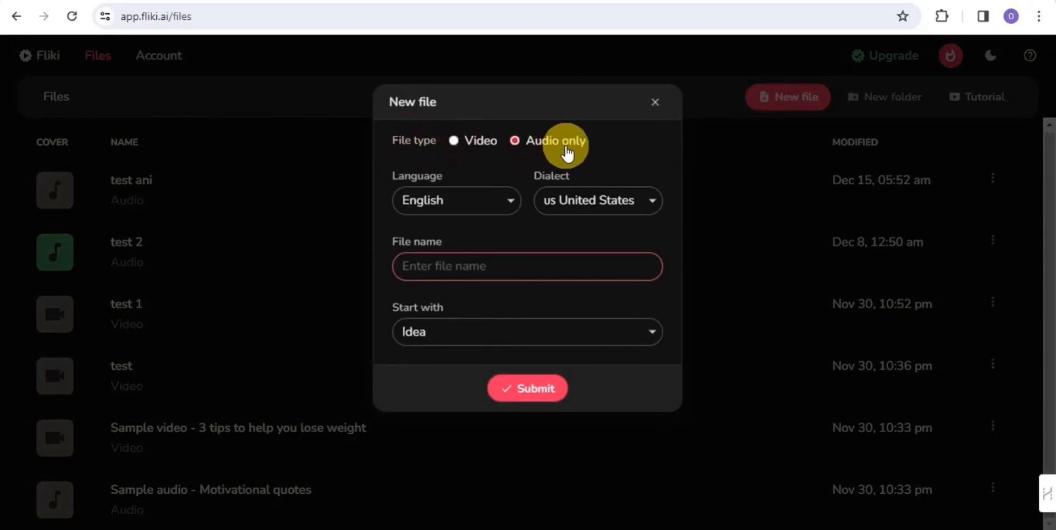
left_click(452, 142)
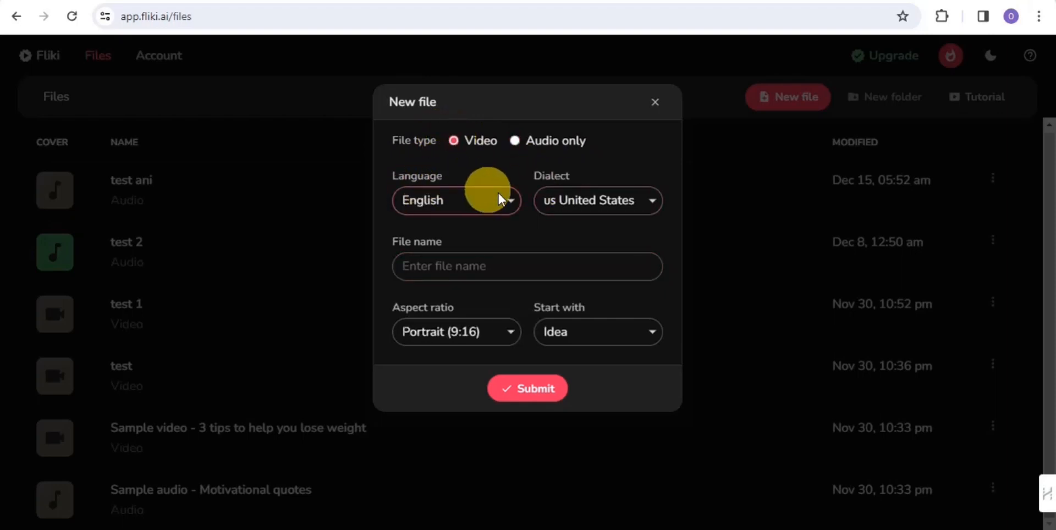
left_click(514, 202)
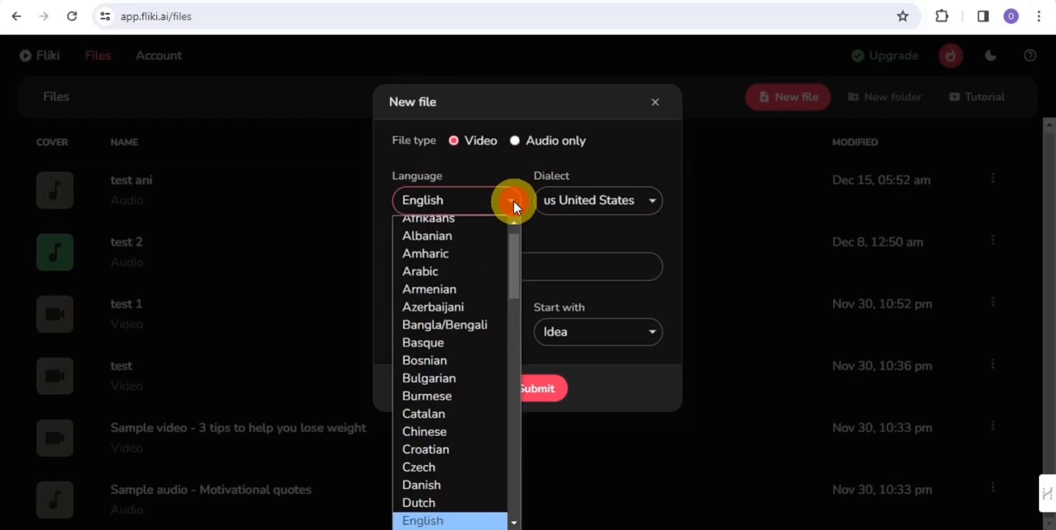
left_click(513, 202)
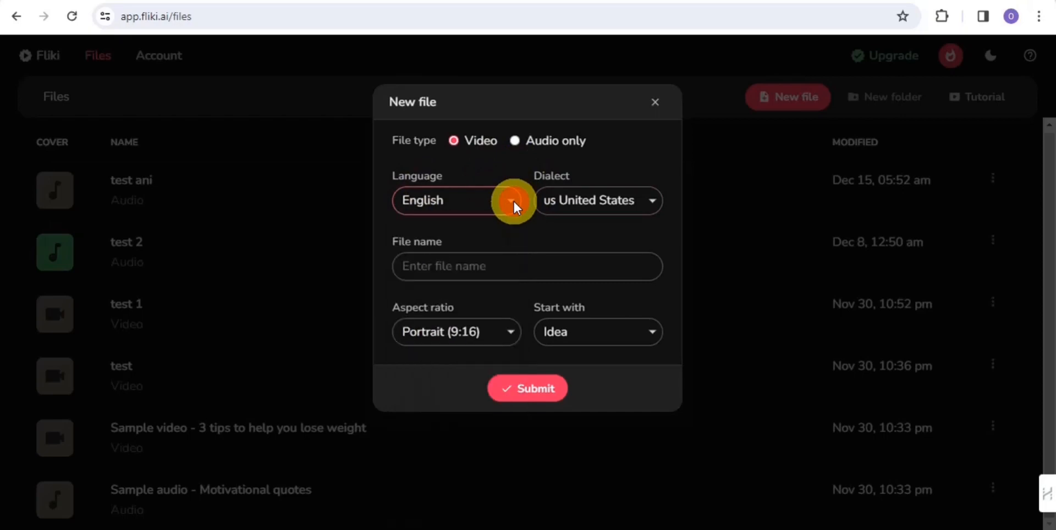
left_click(648, 199)
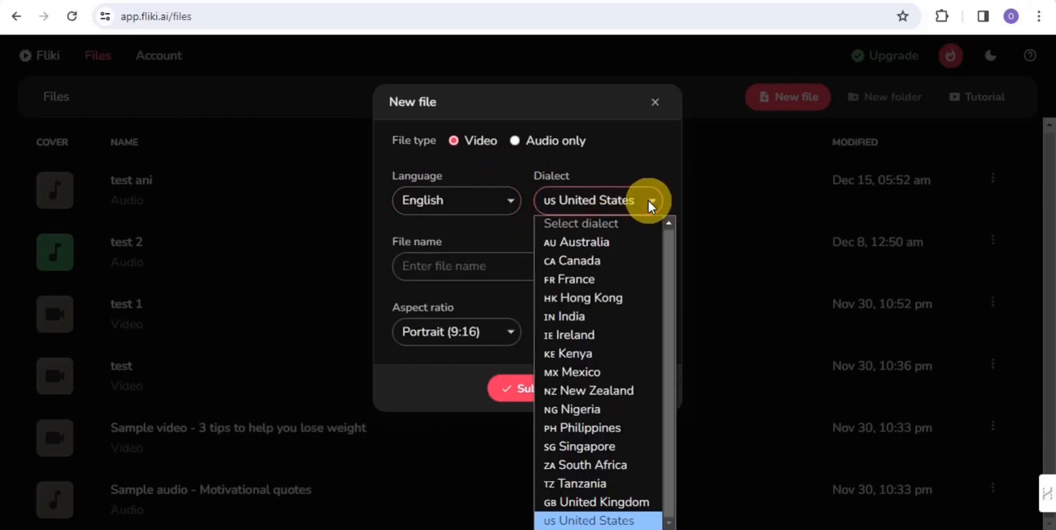
left_click(647, 199)
Name the file "example", choose Portrait (9:16) and Idea as the starting point, and create it
left_click(431, 268)
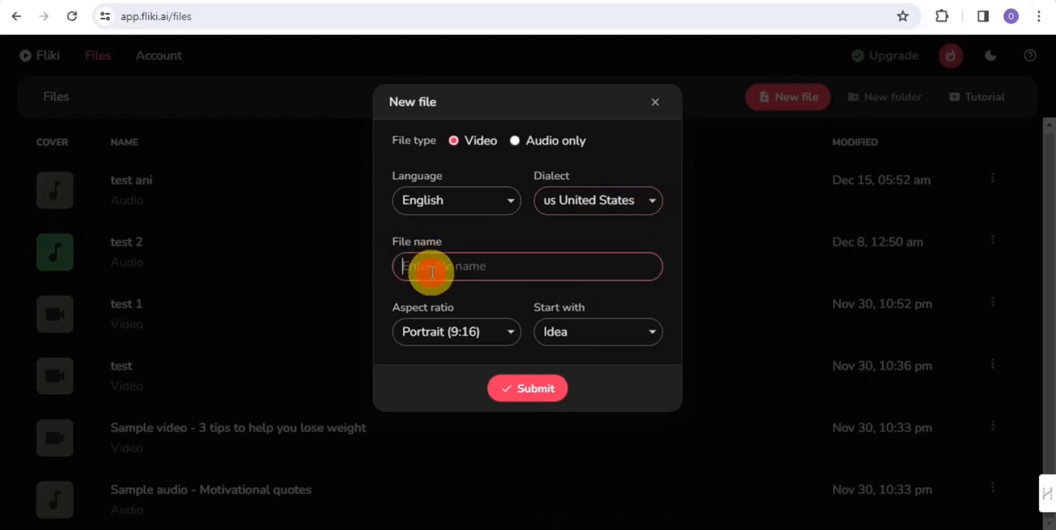
type("example")
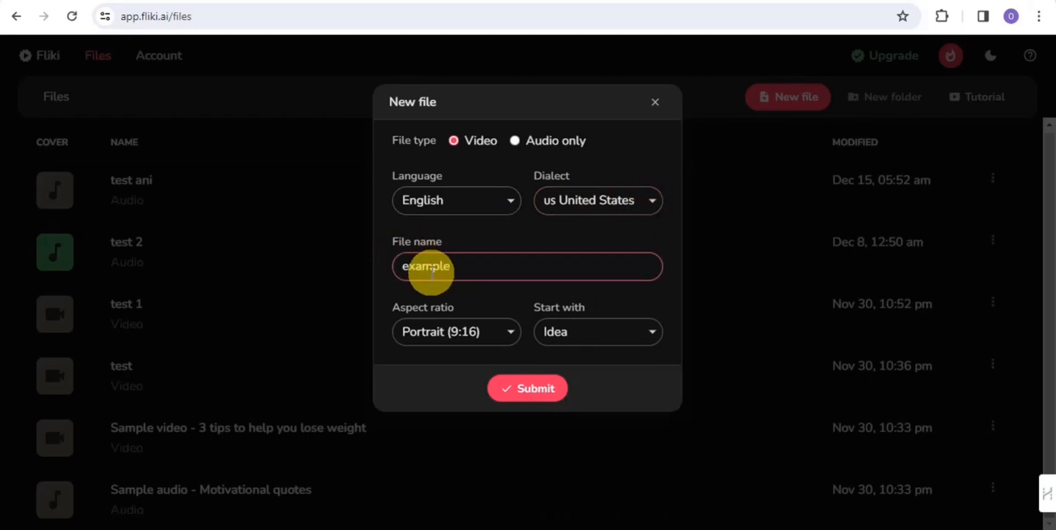
left_click(512, 332)
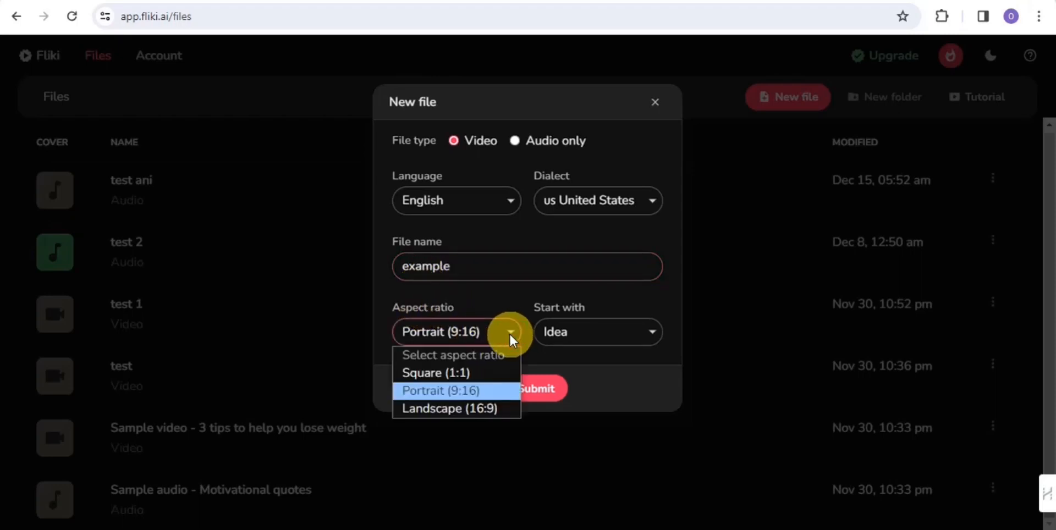
left_click(424, 389)
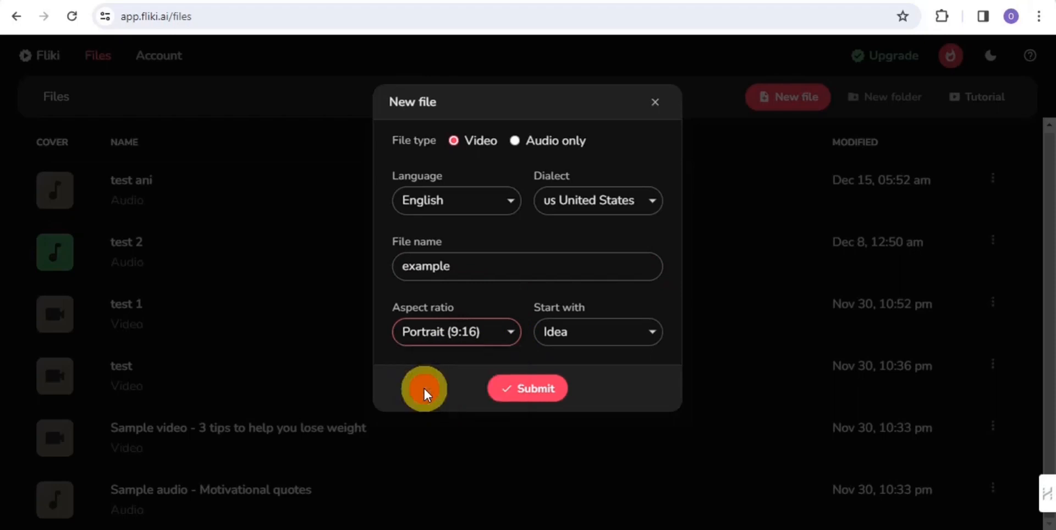
left_click(607, 336)
left_click(587, 390)
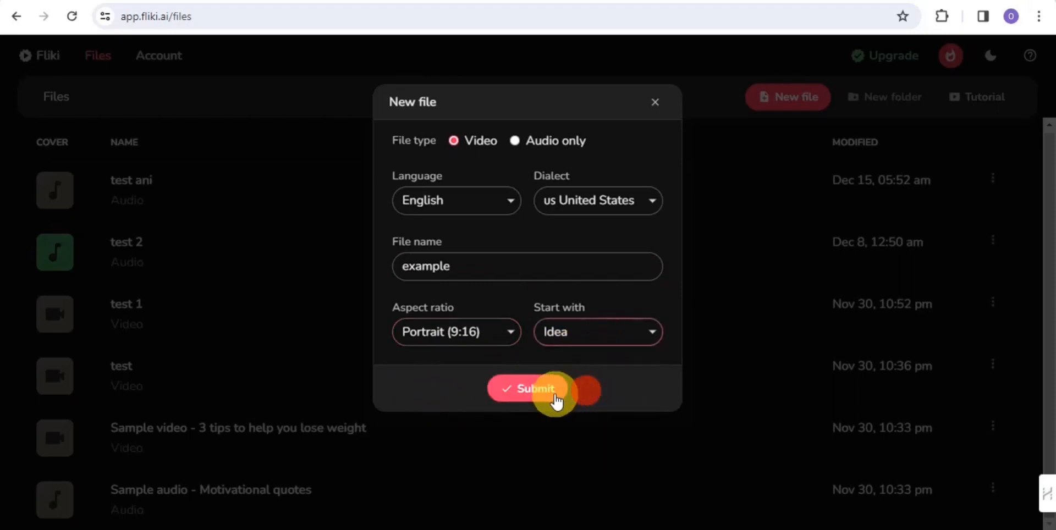
left_click(549, 395)
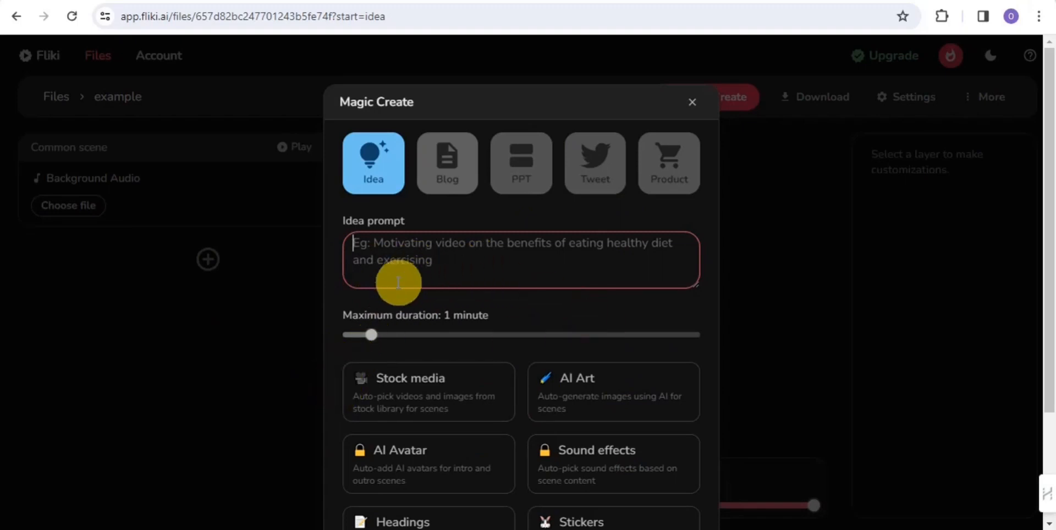
Paste "Fitness for Physical Wellness" as the idea prompt
right_click(388, 244)
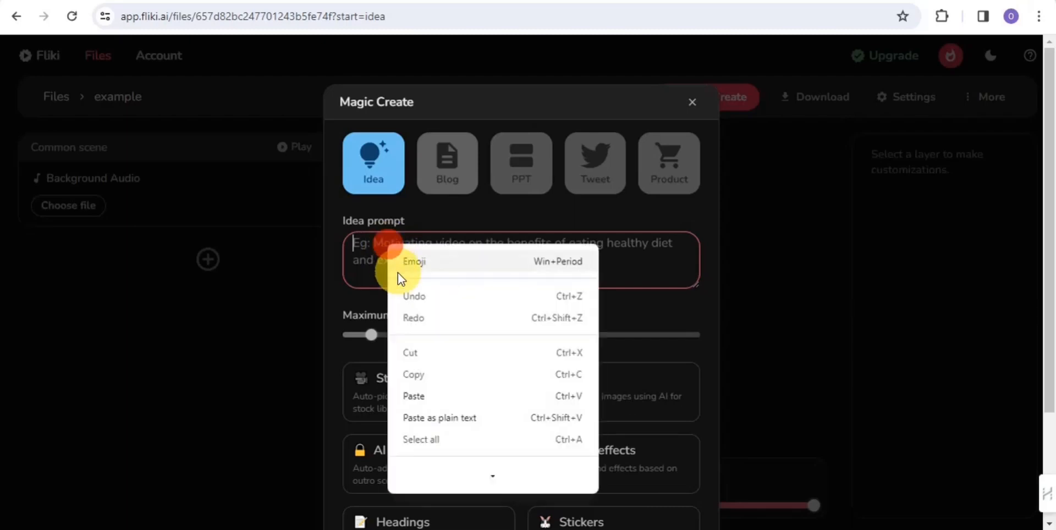
left_click(412, 397)
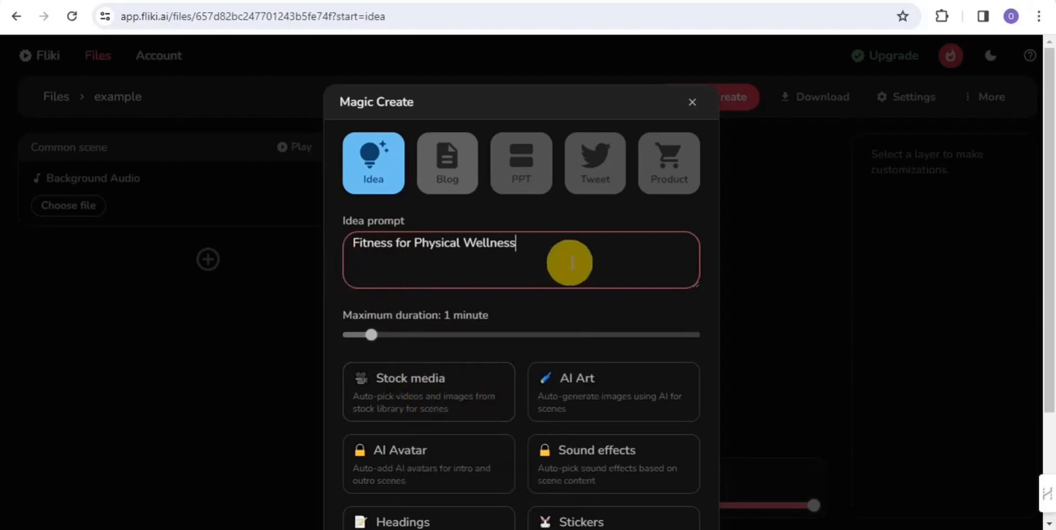
left_click(1041, 183)
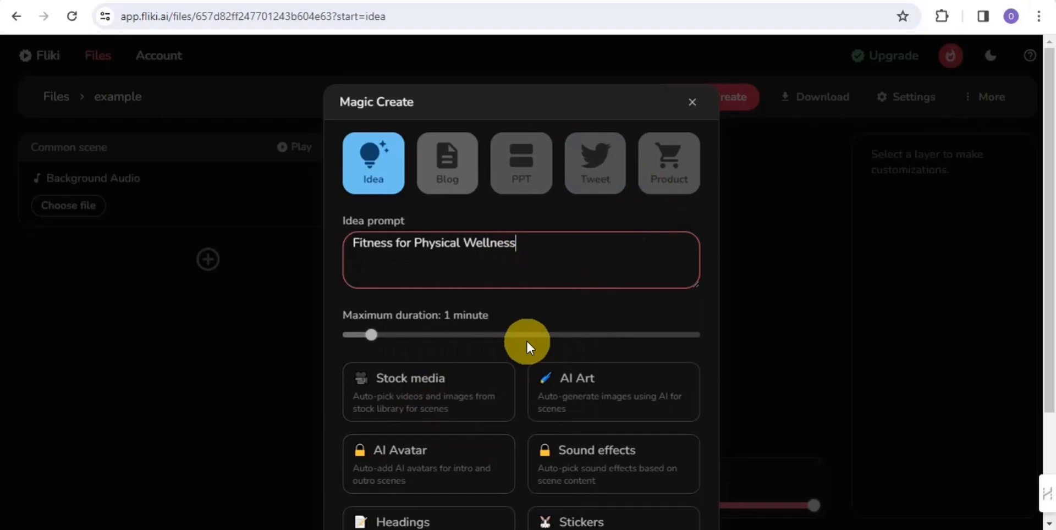
Generate the video scenes from the idea prompt with a maximum duration of 1 minute
left_click(529, 323)
key("Tab")
key("Tab")
key("Tab")
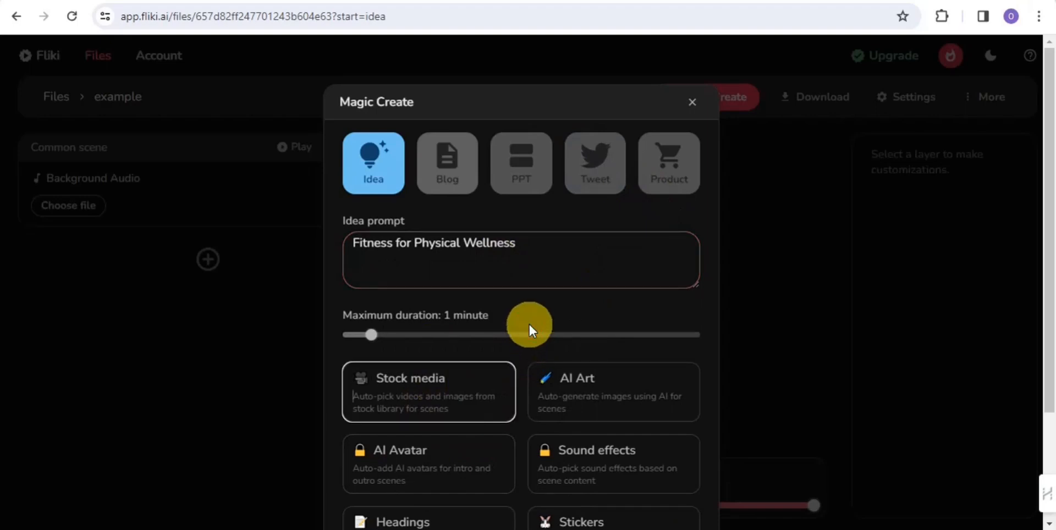
key("Tab")
key("Tab")
key("Tab")
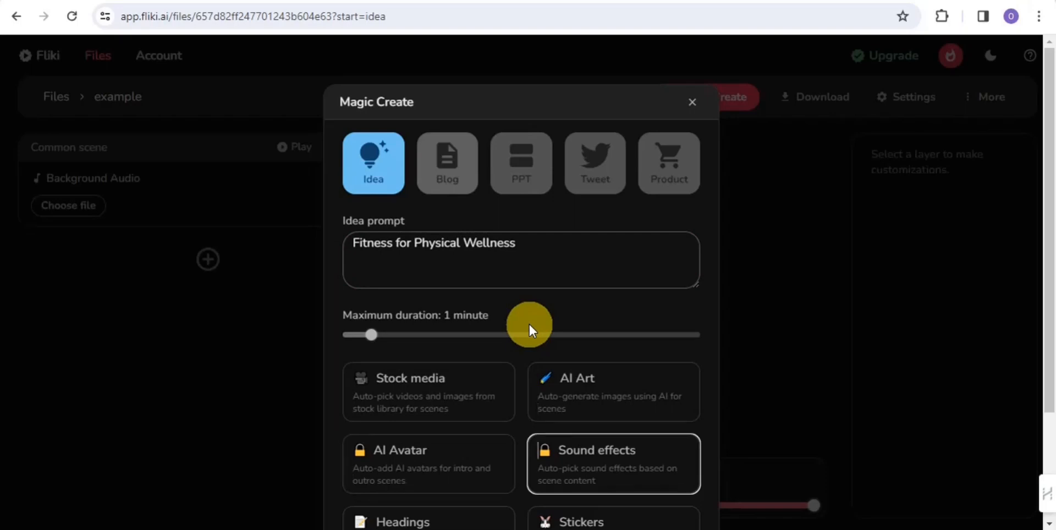
key("Tab")
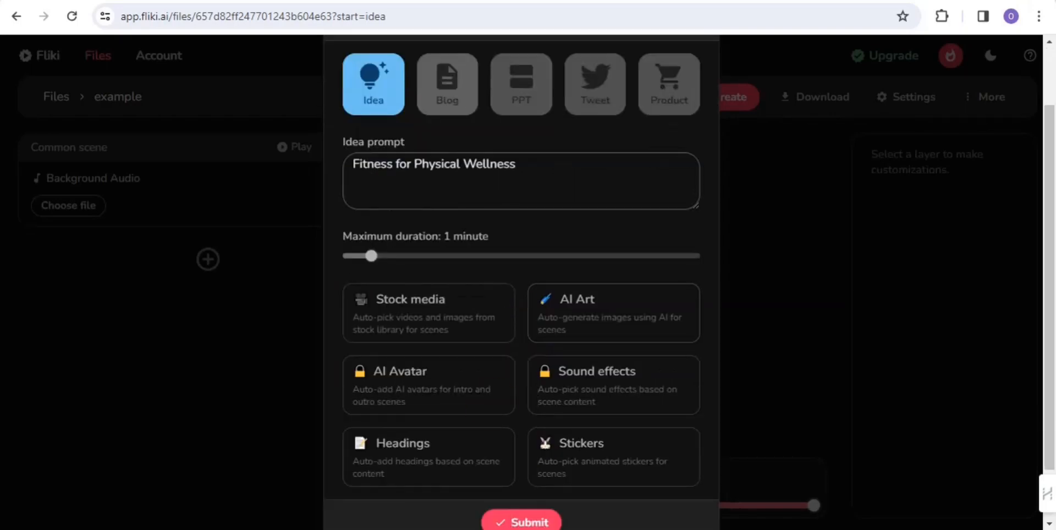
left_click(507, 517)
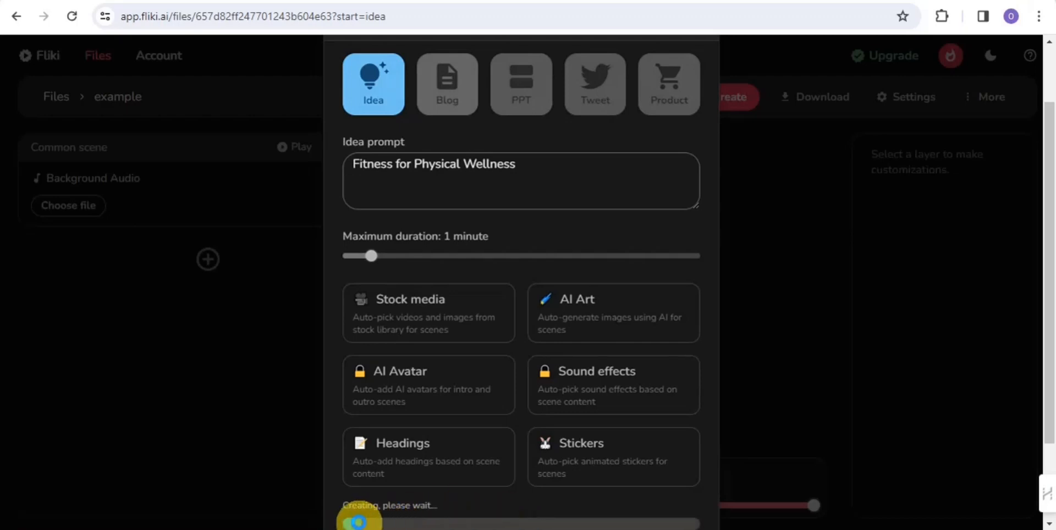
scroll(466, 525, "down", 1)
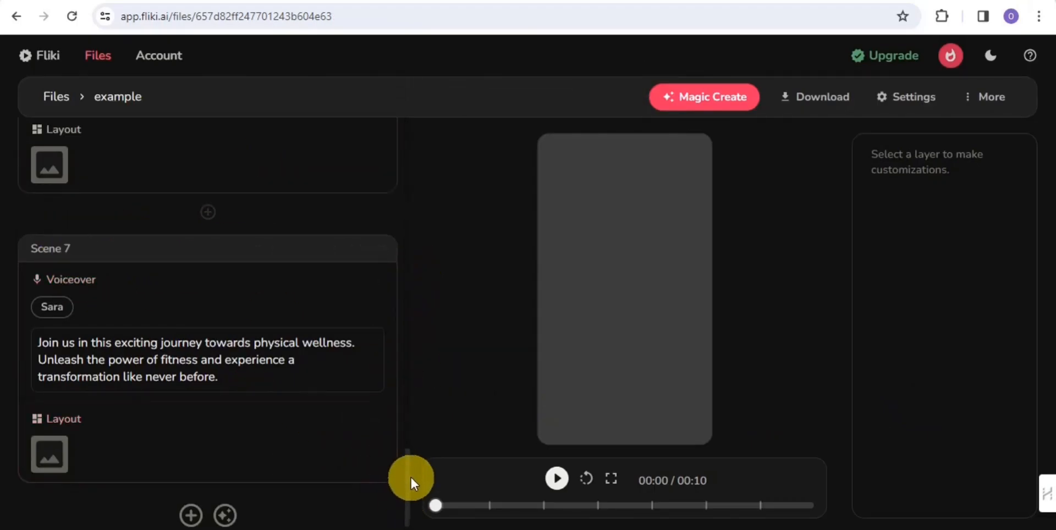
Look at the music library for the common scene's background audio, and set the audio's volume to 10
left_click_drag(406, 485, 407, 145)
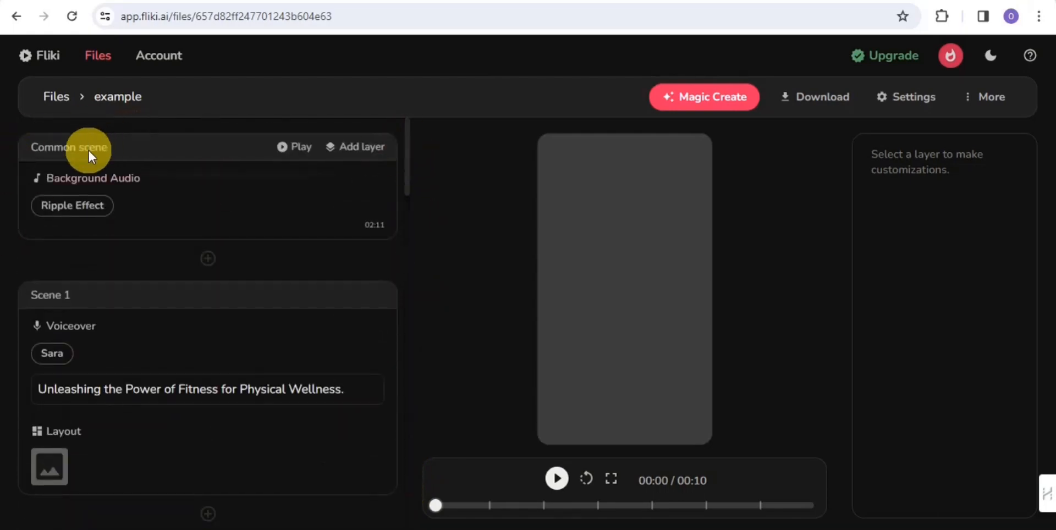
left_click(77, 179)
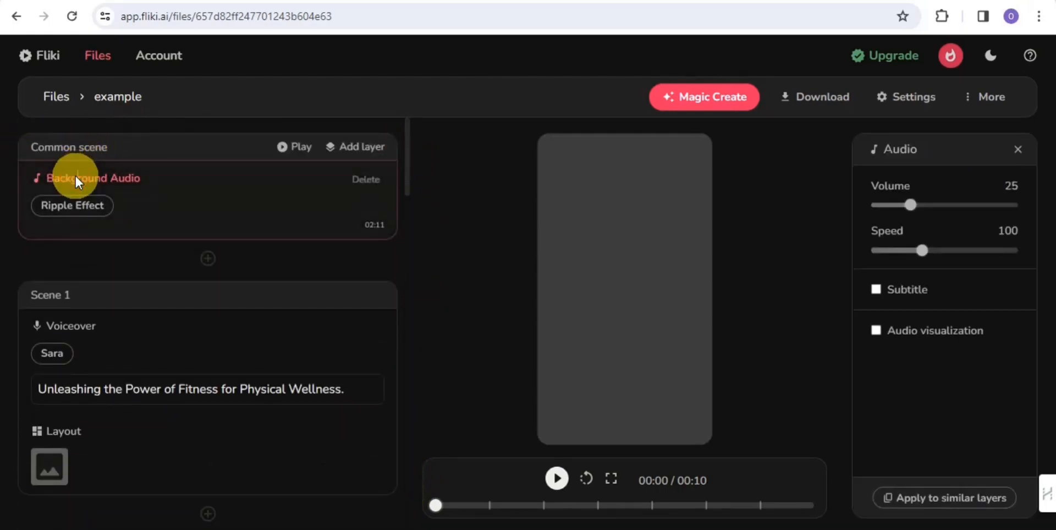
left_click(61, 209)
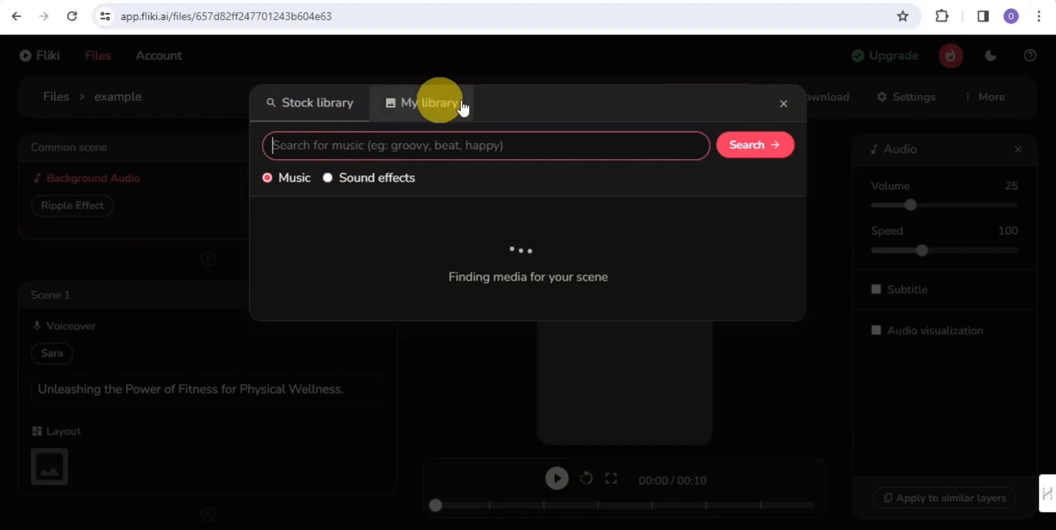
left_click(167, 173)
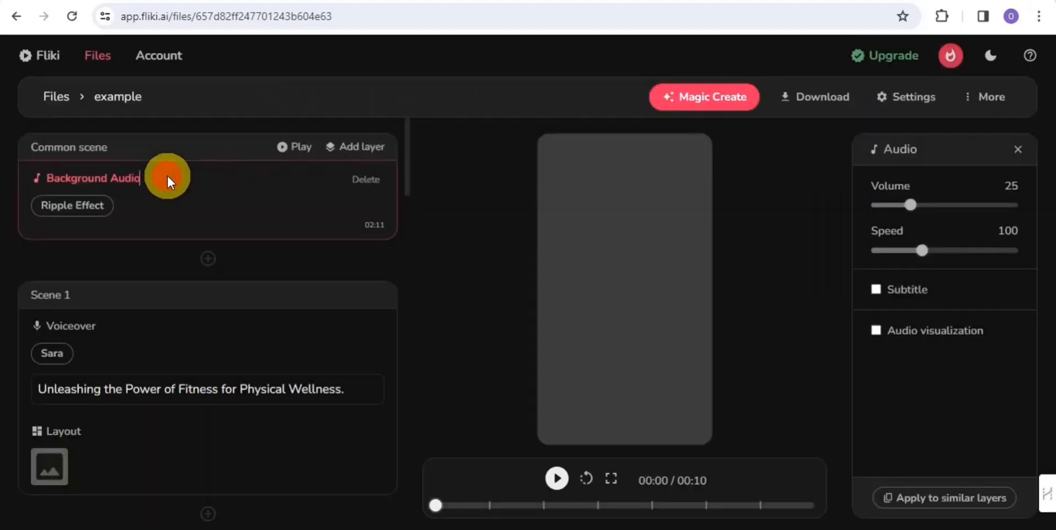
left_click_drag(910, 205, 889, 208)
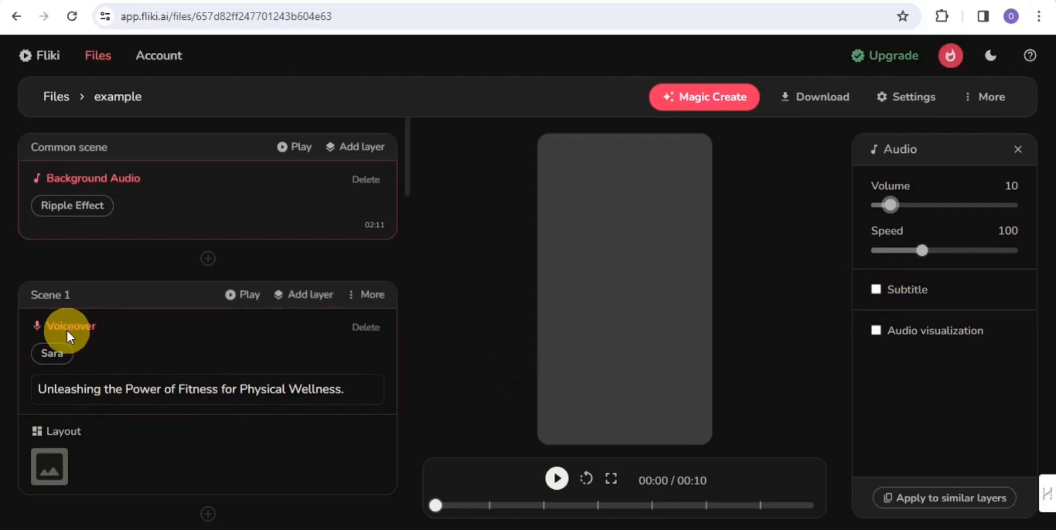
Review the available voices, speed and subtitle position for Scene 1's voiceover
left_click(45, 350)
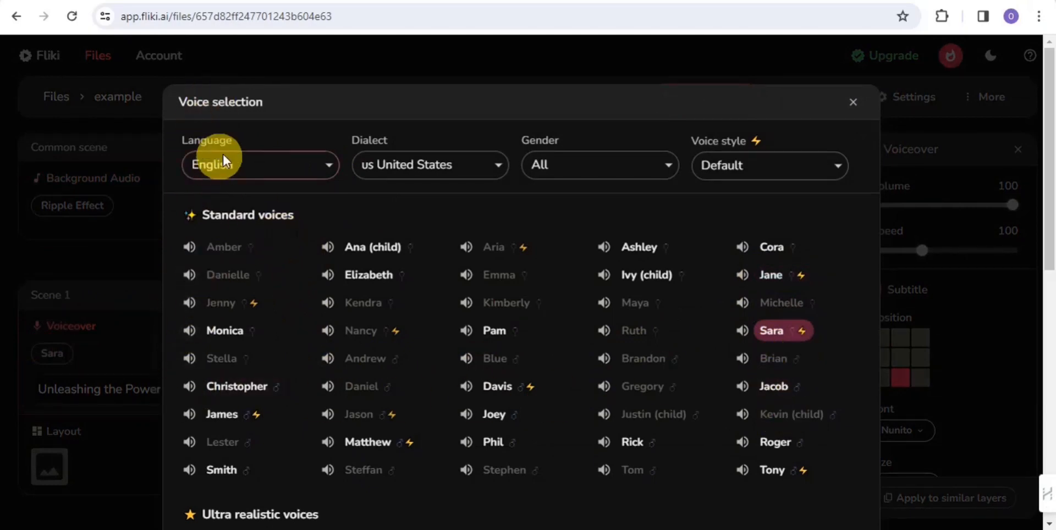
left_click(850, 106)
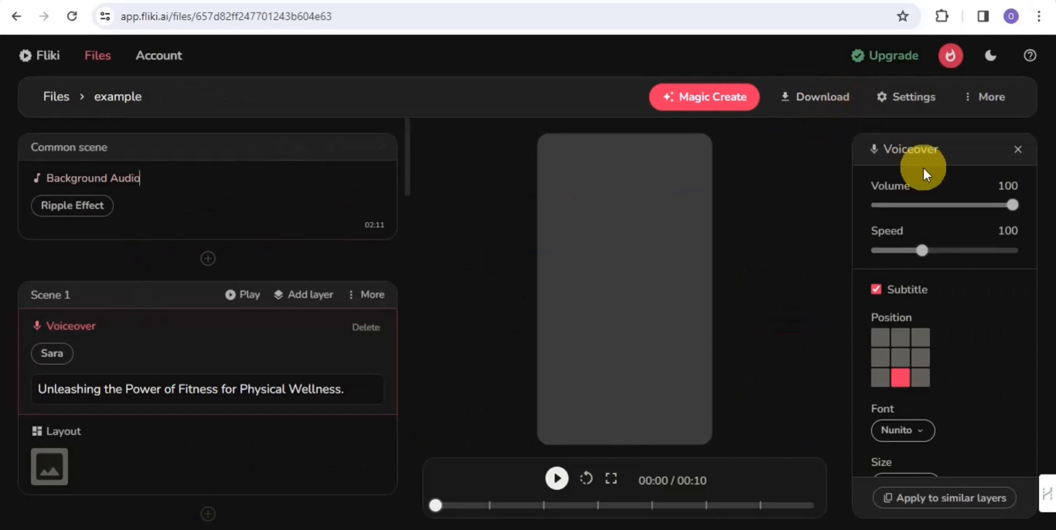
mouse_move(919, 250)
left_mouse_down()
mouse_move(913, 262)
mouse_move(918, 254)
left_mouse_up()
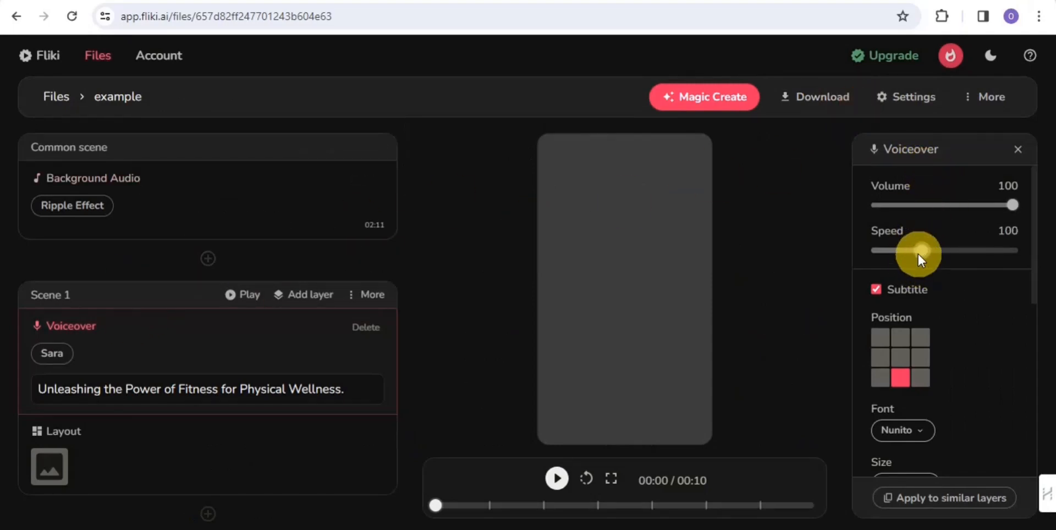
left_click(900, 378)
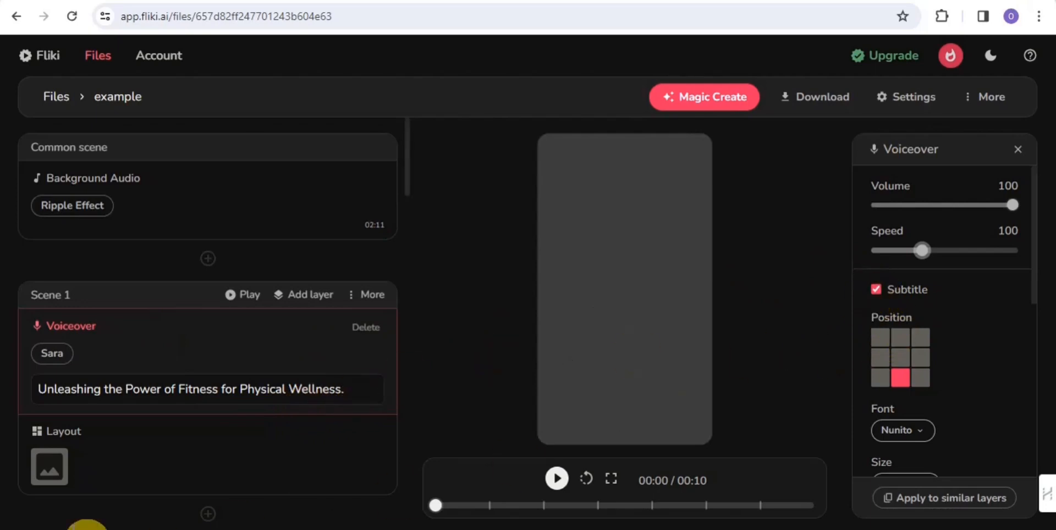
Search the stock video library for "fitness" clips for Scene 1's layout media
left_click(41, 468)
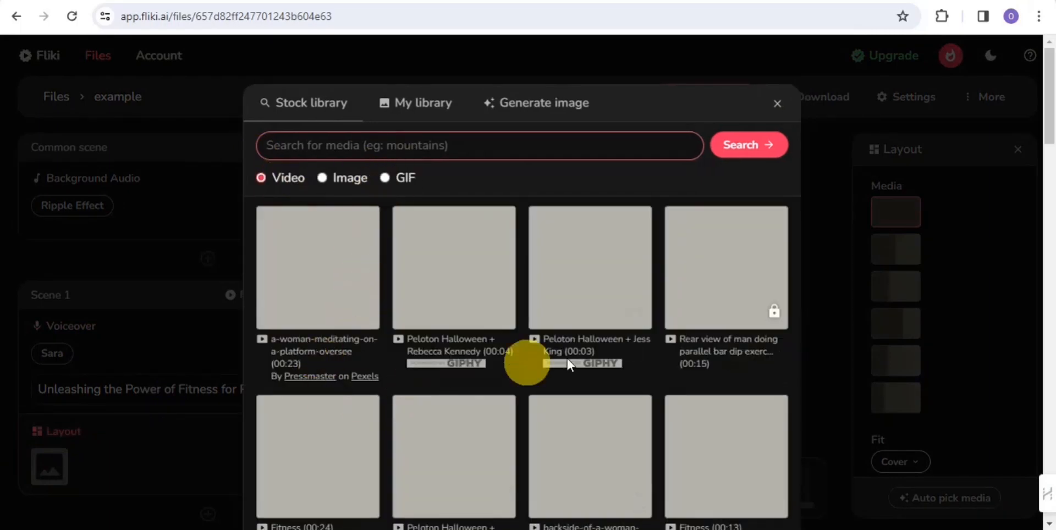
left_click(333, 155)
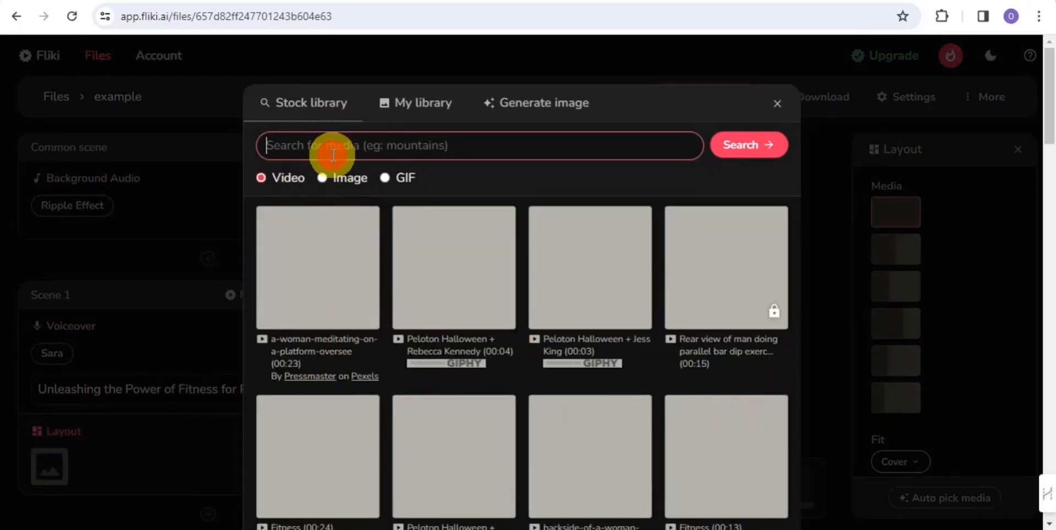
type("f")
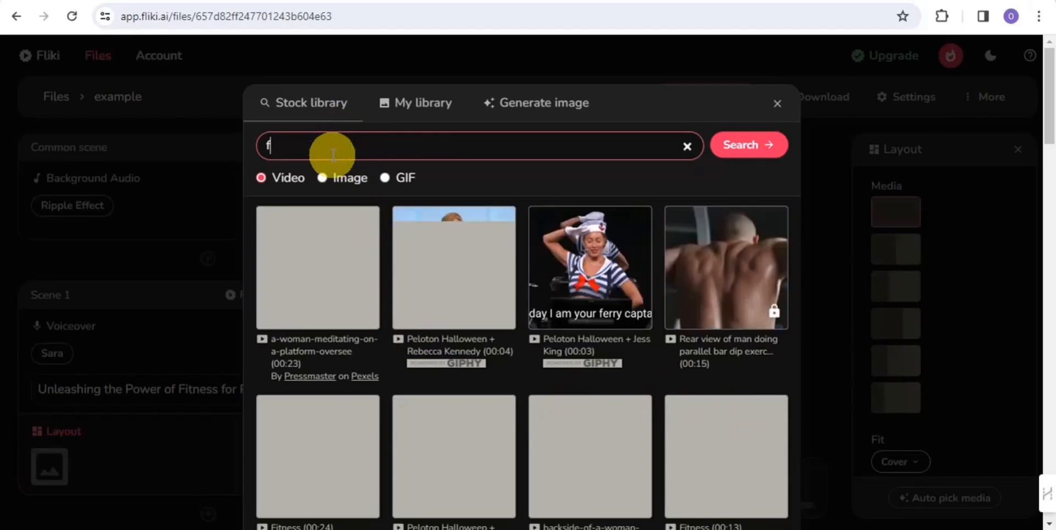
type("itn")
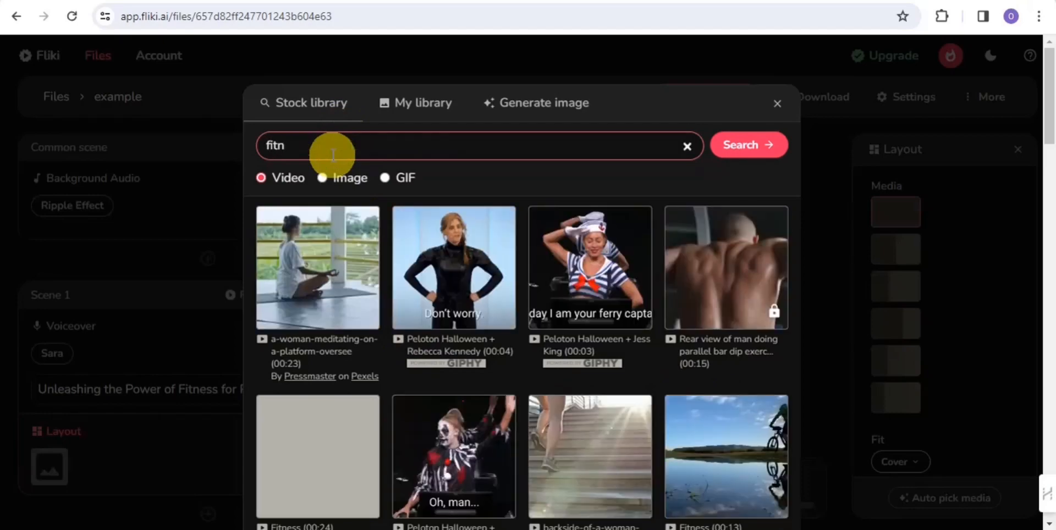
type("ess")
key("Return")
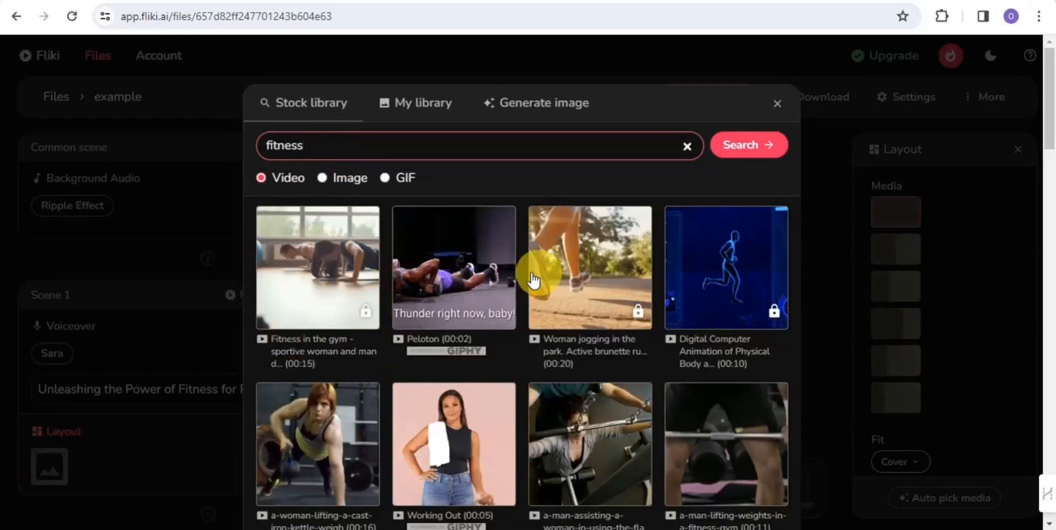
Try to use the stock clip of a woman jogging in the park as Scene 1's layout media
left_click(572, 263)
left_click(631, 84)
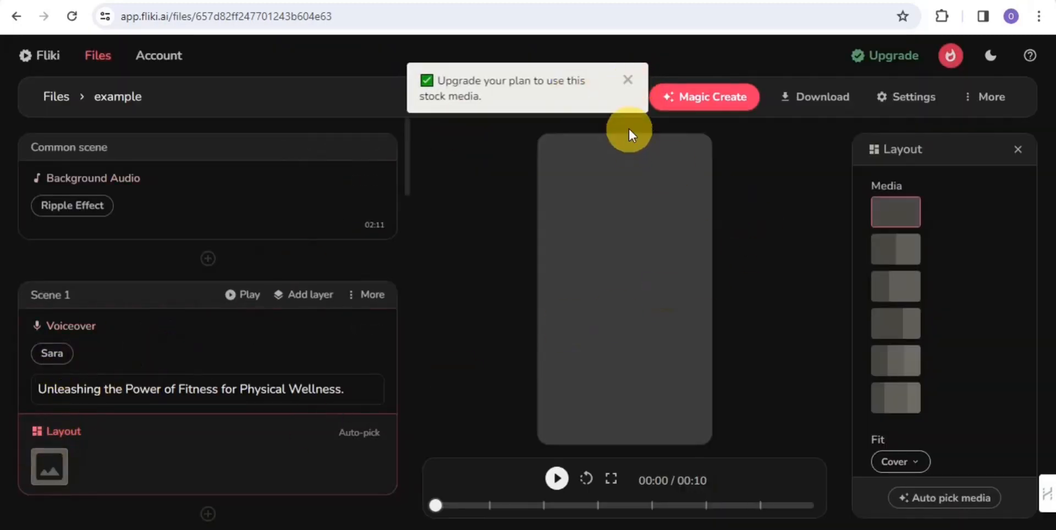
left_click(626, 79)
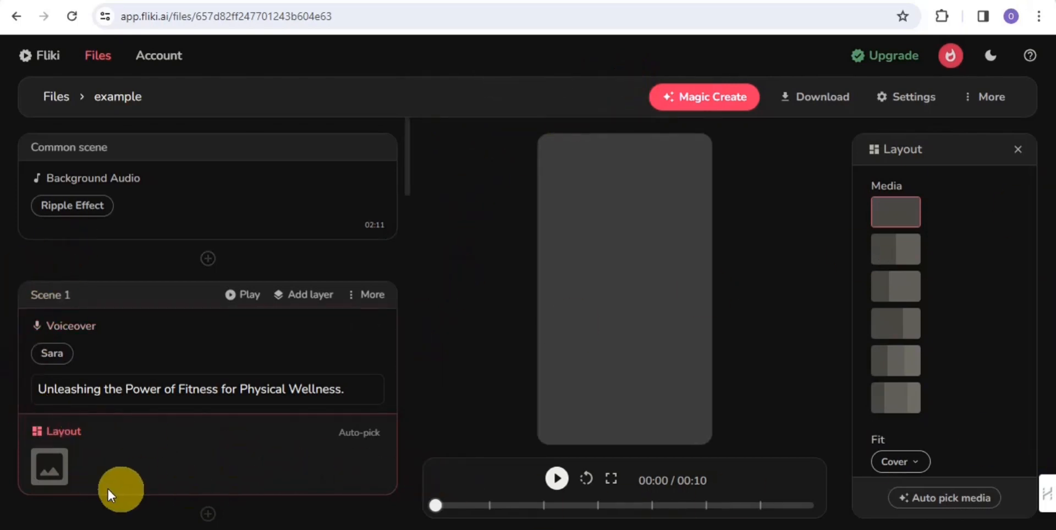
Auto-pick media for the layouts of Scene 1, Scene 2 and Scene 4
left_click(352, 435)
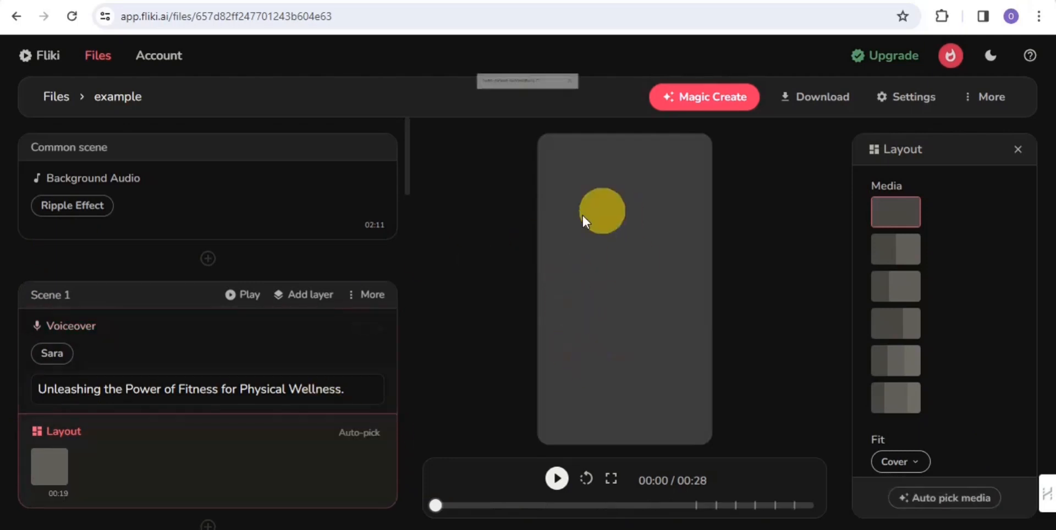
left_click(627, 80)
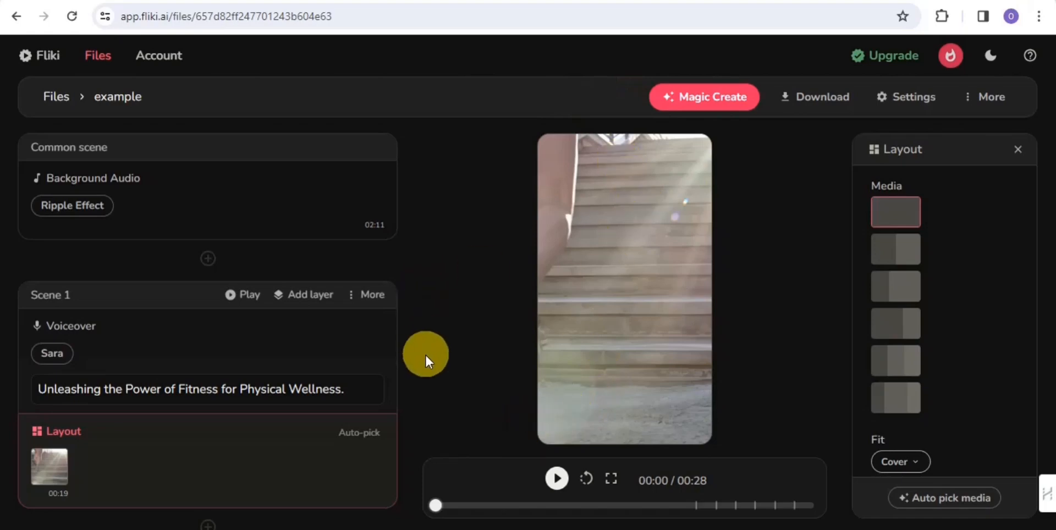
left_click_drag(408, 176, 410, 322)
left_click(359, 282)
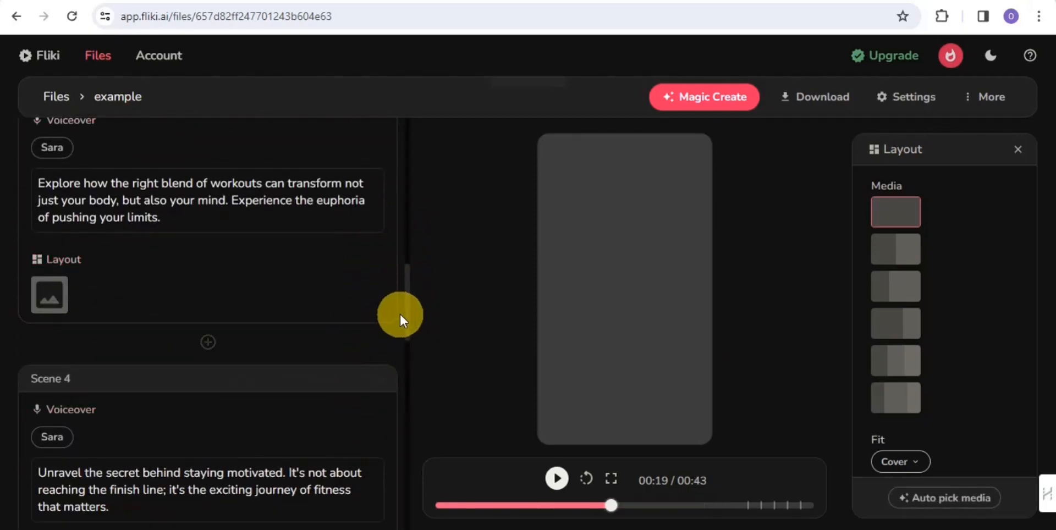
left_click_drag(407, 314, 410, 349)
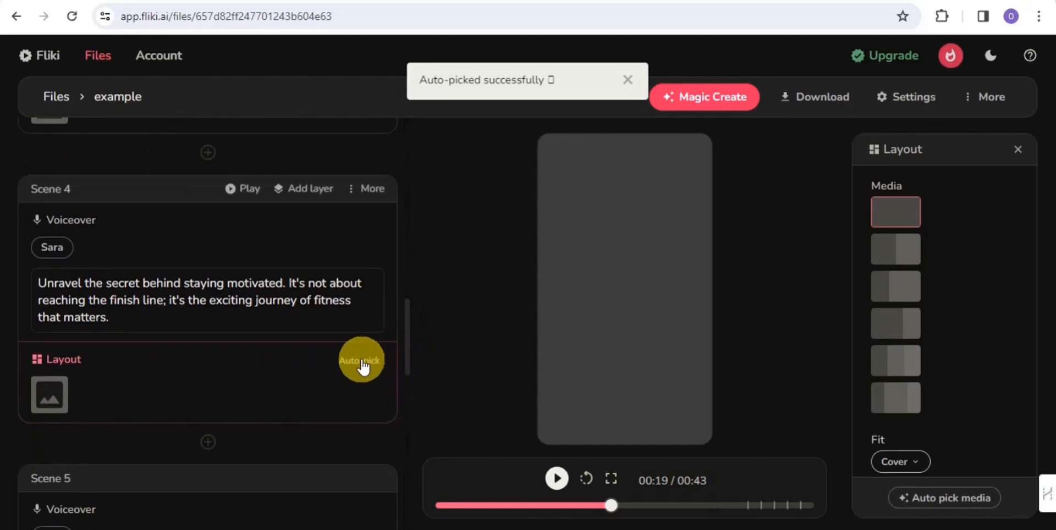
left_click(361, 361)
Preview the video from the beginning, pause it, and return the playhead to the start
left_click_drag(407, 363, 405, 146)
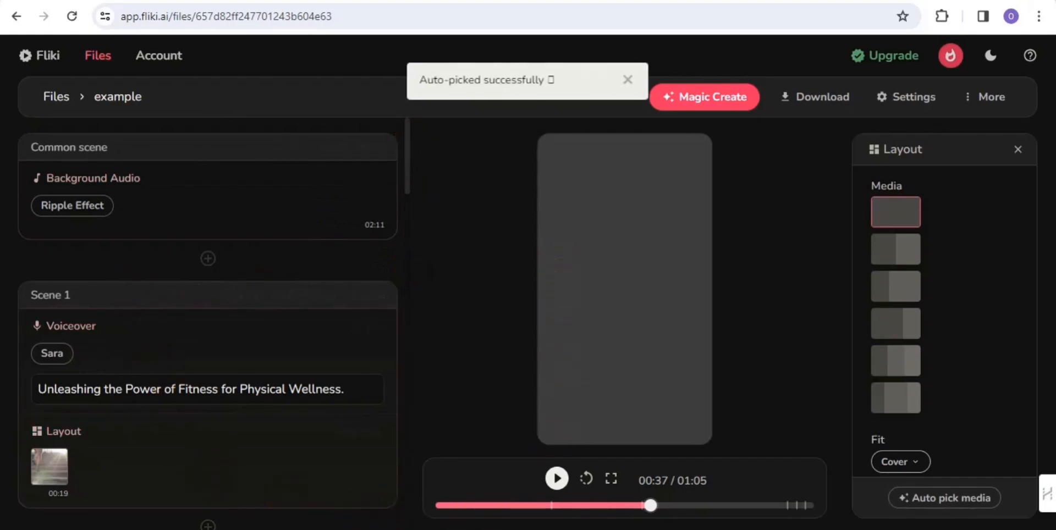
left_click(436, 504)
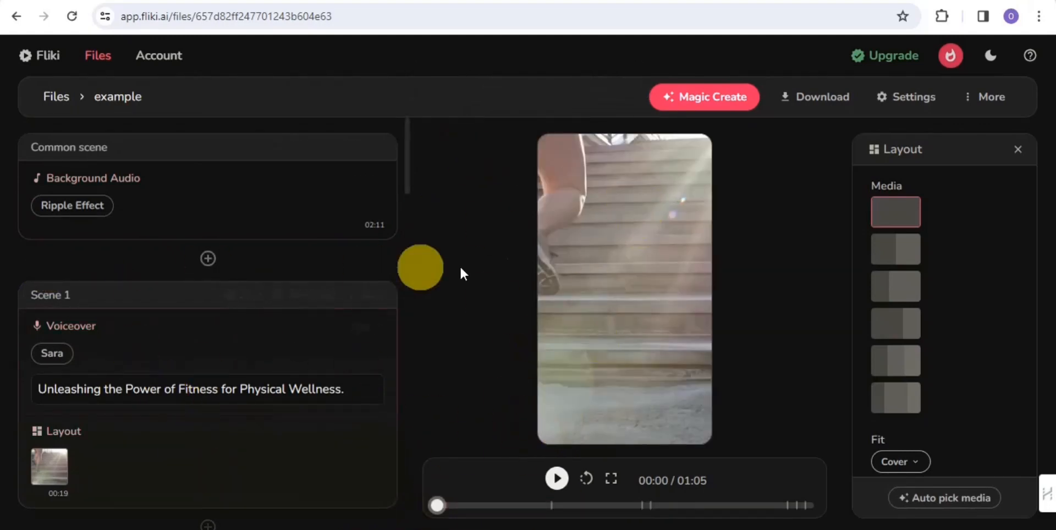
left_click(556, 479)
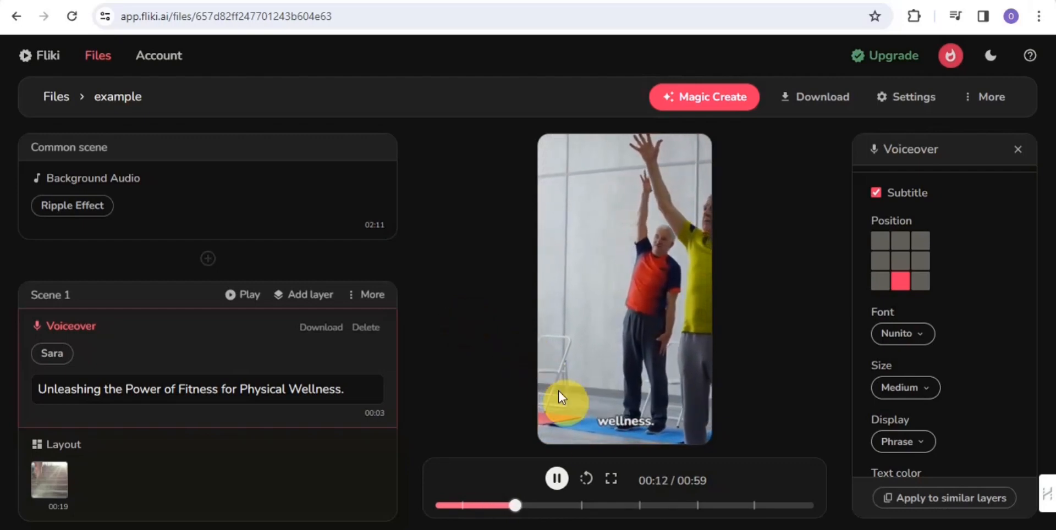
left_click(555, 479)
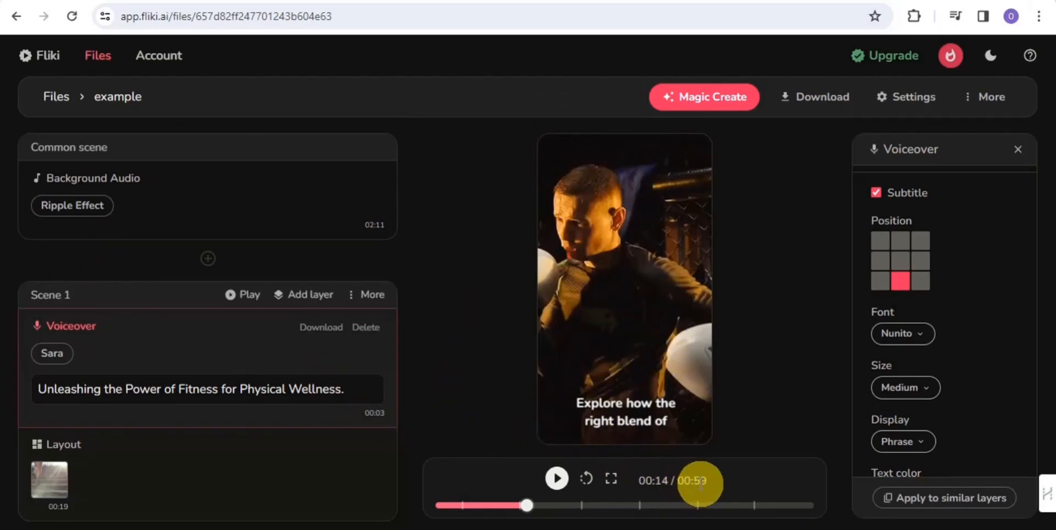
left_click_drag(526, 503, 398, 496)
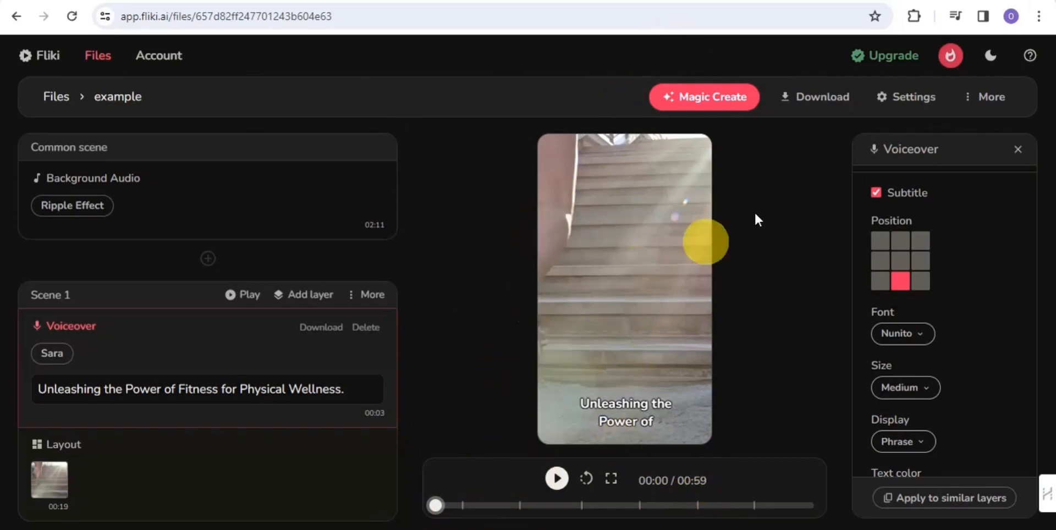
Start a new export of the video for download, confirm it, and close the export progress dialog
left_click(809, 100)
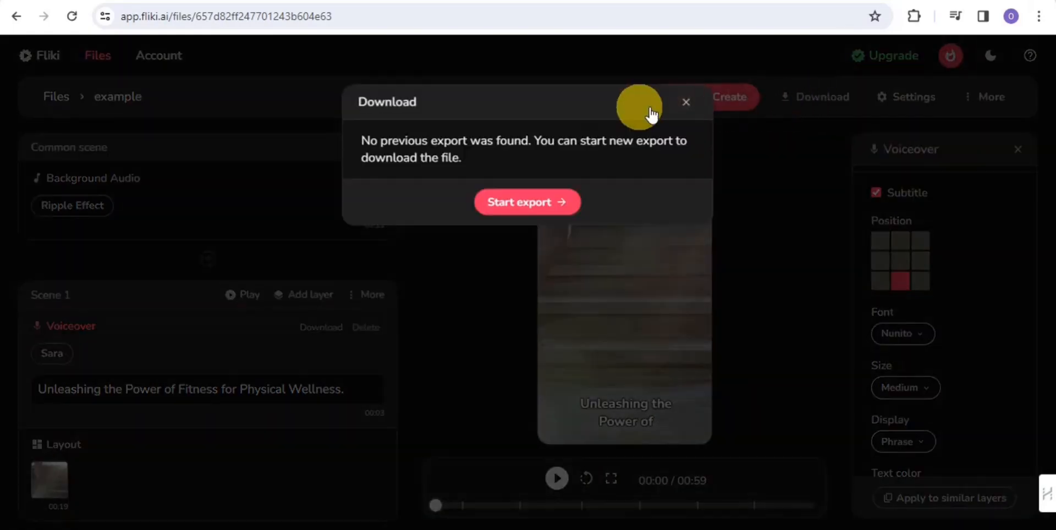
left_click(525, 204)
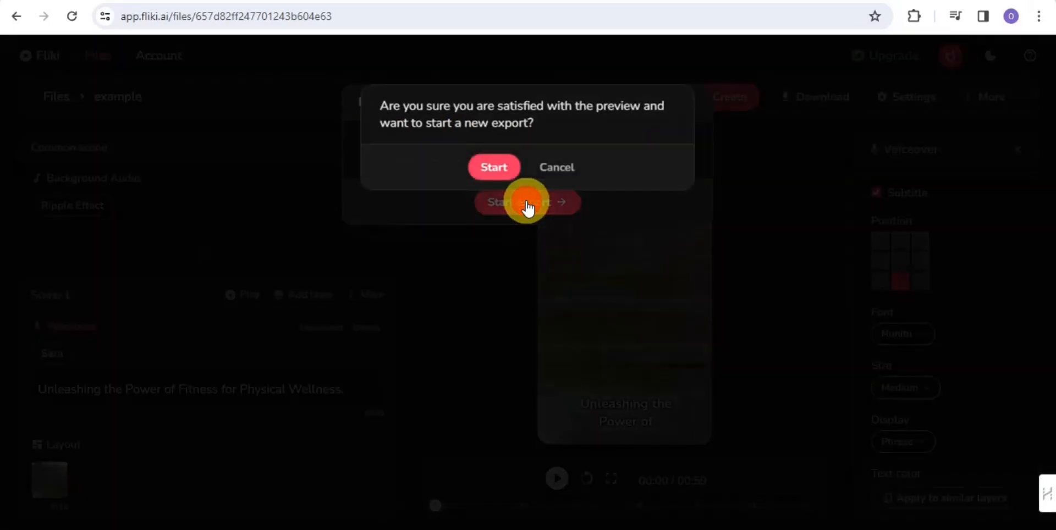
left_click(491, 183)
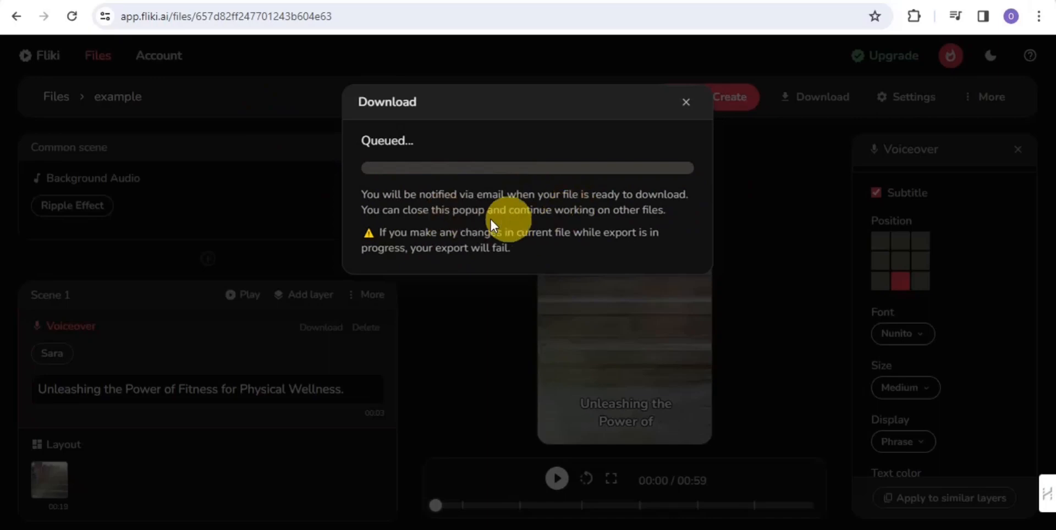
left_click(685, 107)
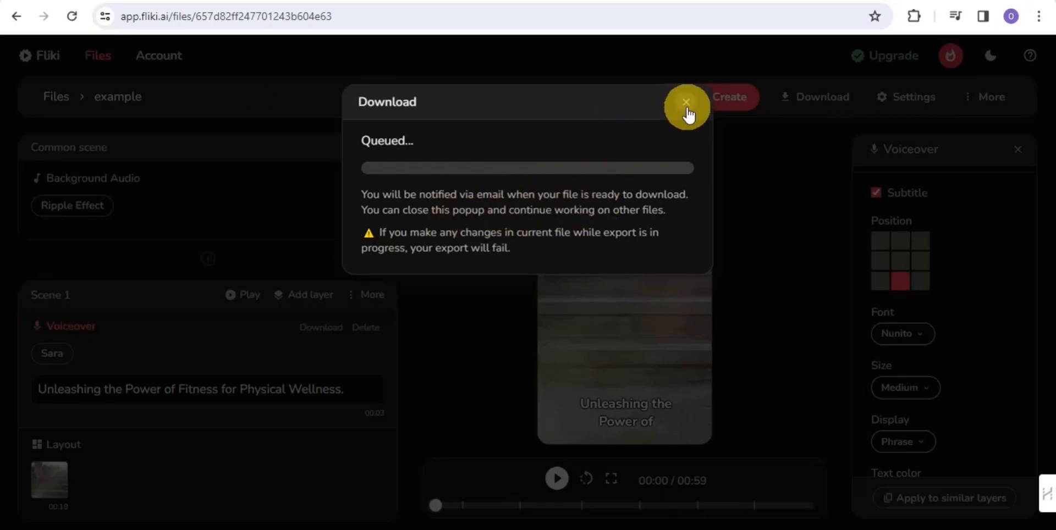